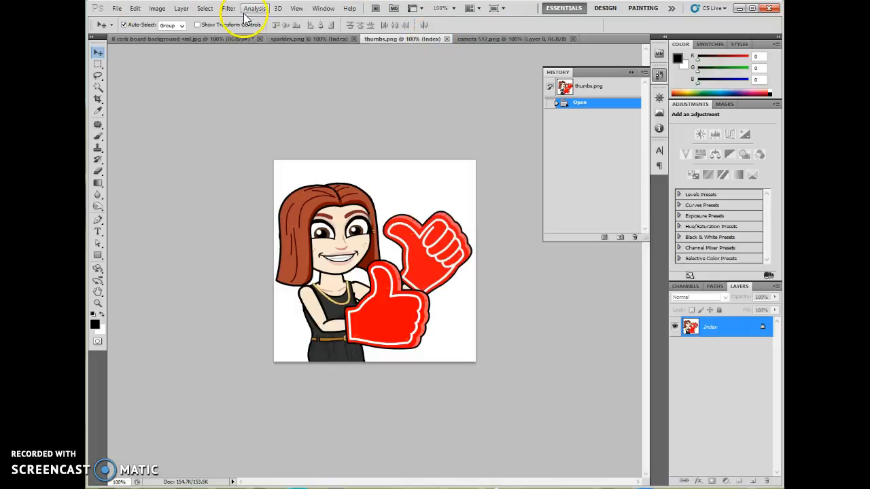
Convert thumbs.png to RGB Color mode and flip its canvas horizontally.
{"action": "left_click", "coordinate": [158, 9]}
{"action": "mouse_move", "coordinate": [163, 20]}
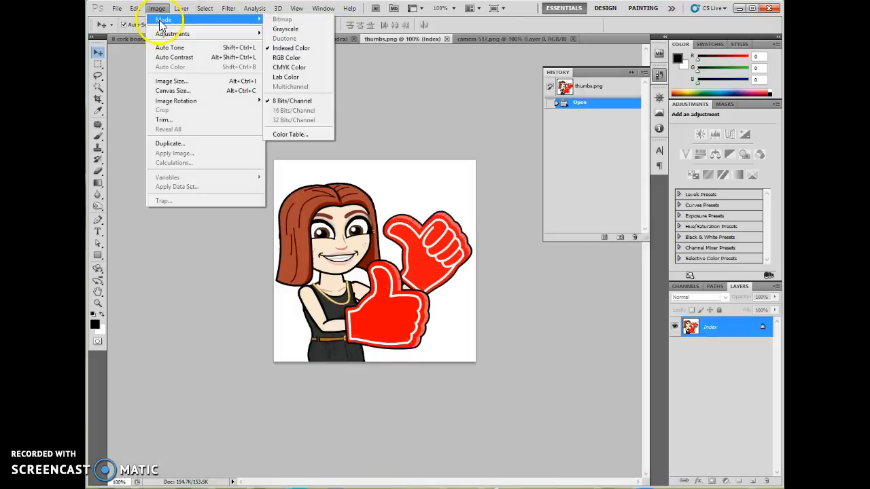
{"action": "left_click", "coordinate": [286, 58]}
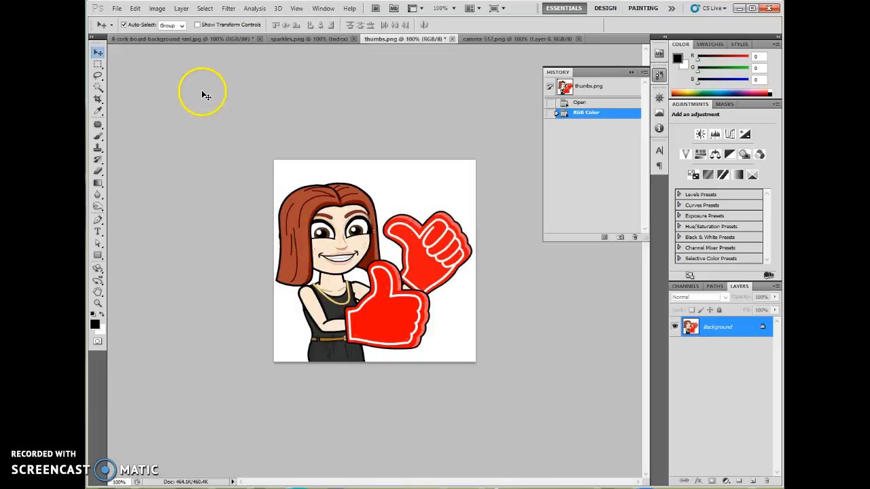
{"action": "left_click", "coordinate": [157, 9]}
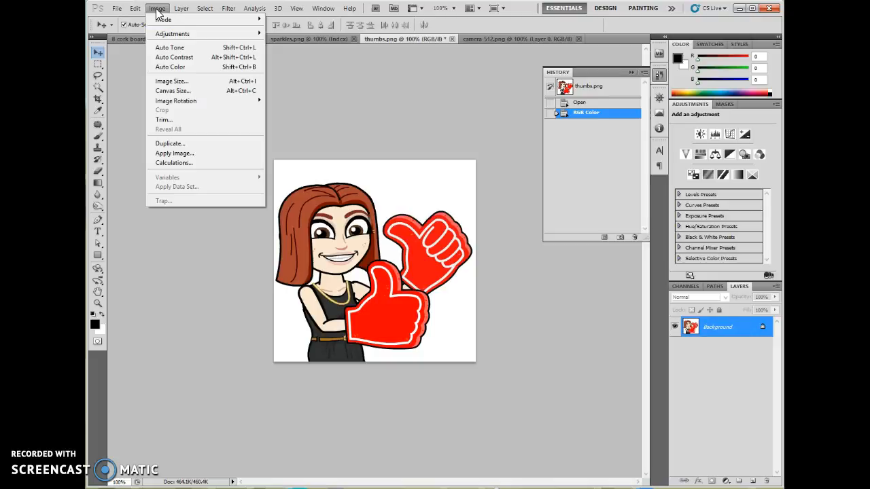
{"action": "left_click", "coordinate": [176, 100]}
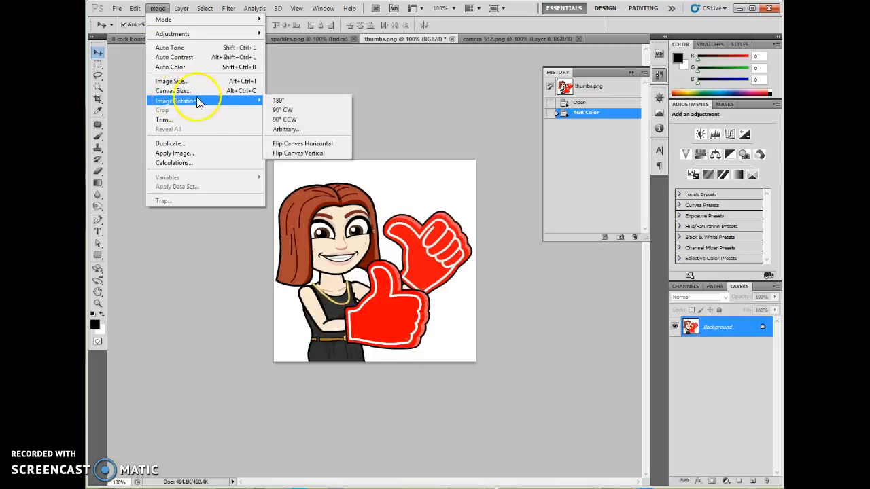
{"action": "left_click", "coordinate": [333, 145]}
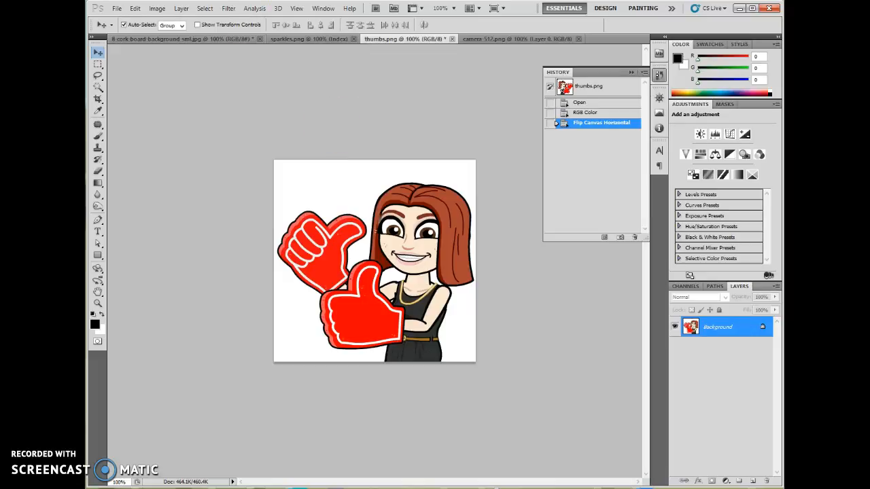
Start a Black & White adjustment on the thumbs-up picture with Reds set to 8%.
{"action": "left_click", "coordinate": [157, 9]}
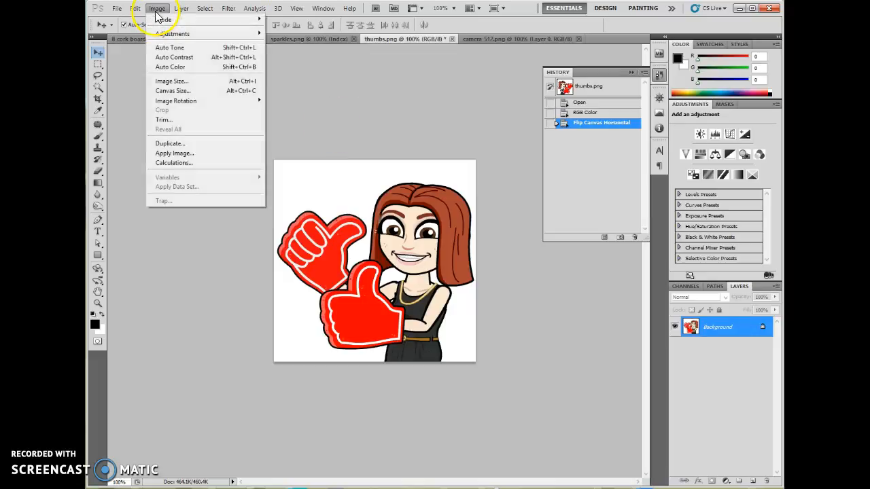
{"action": "mouse_move", "coordinate": [163, 34]}
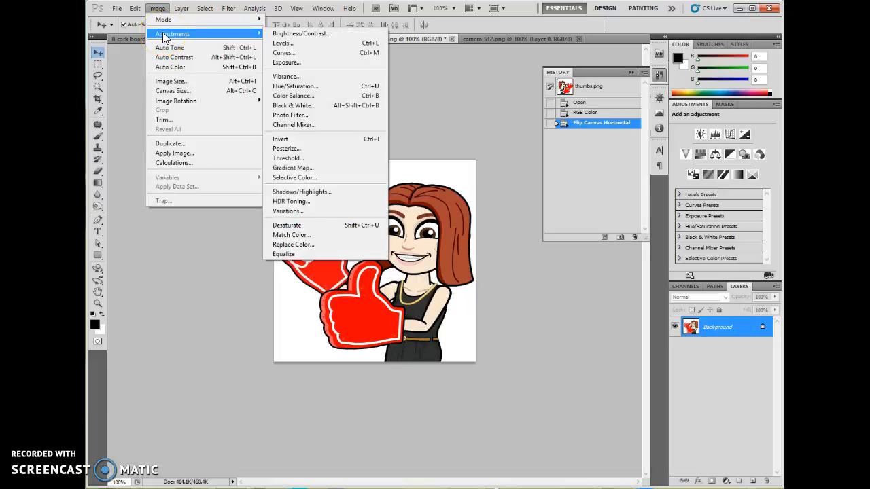
{"action": "left_click", "coordinate": [314, 106]}
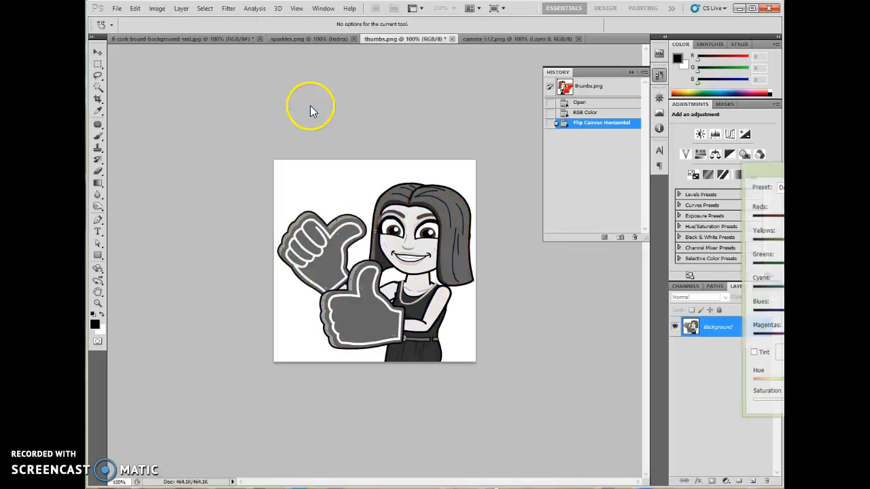
{"action": "left_click_drag", "start_coordinate": [659, 117], "coordinate": [600, 95]}
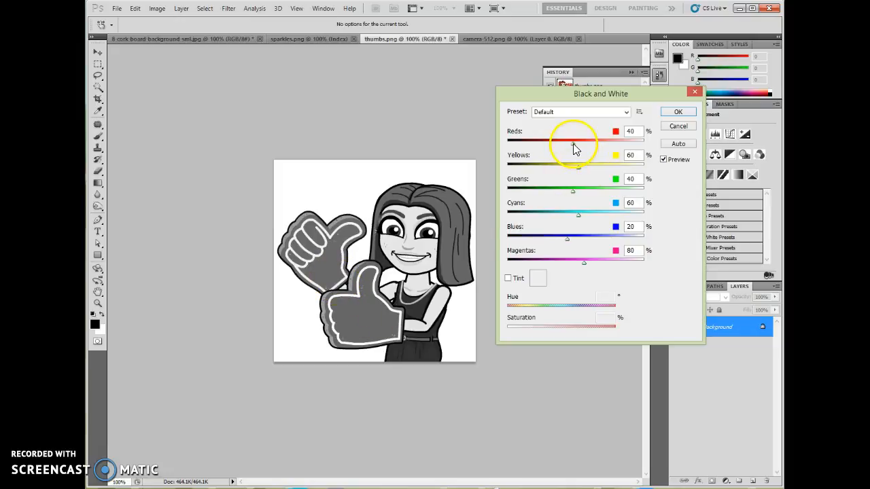
{"action": "mouse_move", "coordinate": [571, 143]}
{"action": "left_mouse_down"}
{"action": "mouse_move", "coordinate": [600, 143]}
{"action": "mouse_move", "coordinate": [556, 150]}
{"action": "mouse_move", "coordinate": [578, 148]}
{"action": "mouse_move", "coordinate": [564, 150]}
{"action": "left_mouse_up"}
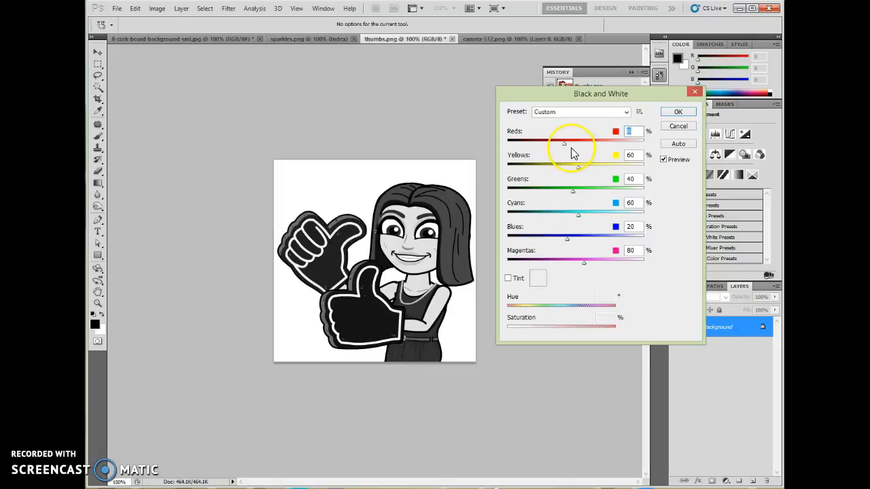
Tint the black-and-white adjustment with hue 340° and saturation 43%, and apply it.
{"action": "left_click", "coordinate": [508, 279]}
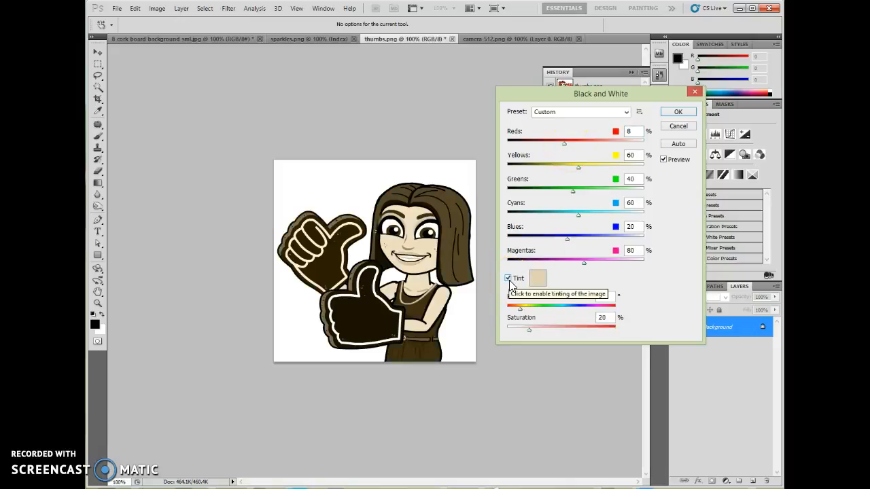
{"action": "left_click", "coordinate": [508, 279]}
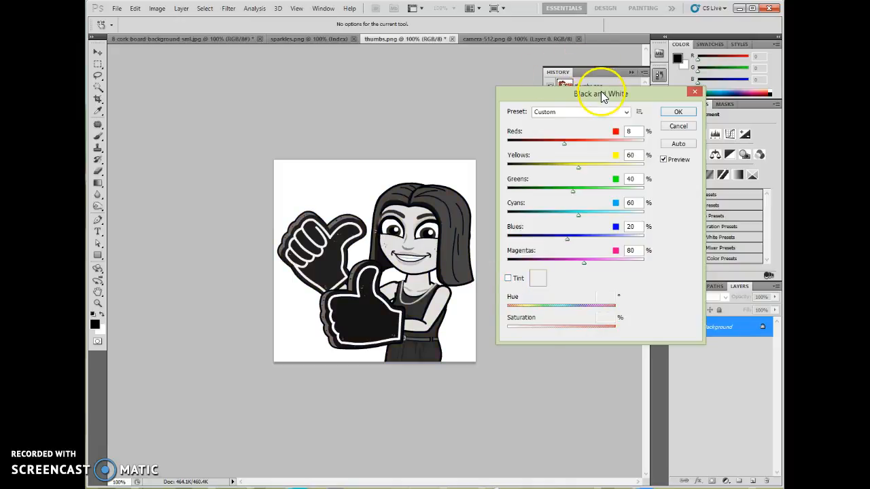
{"action": "left_click", "coordinate": [509, 279]}
{"action": "left_click_drag", "start_coordinate": [520, 308], "coordinate": [609, 310]}
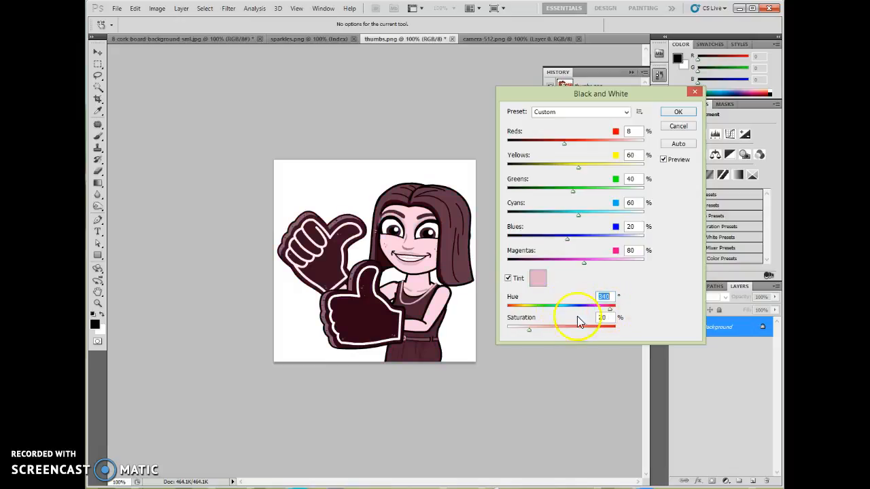
{"action": "left_click_drag", "start_coordinate": [529, 331], "coordinate": [554, 331]}
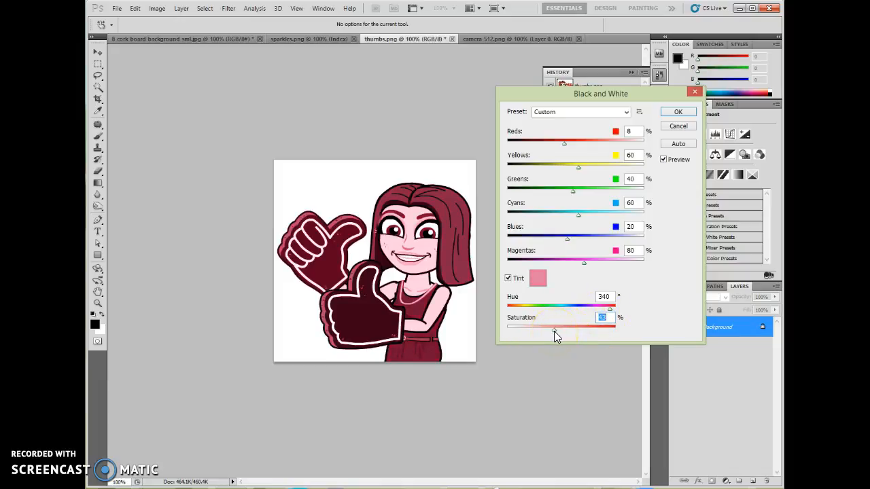
{"action": "left_click", "coordinate": [675, 114]}
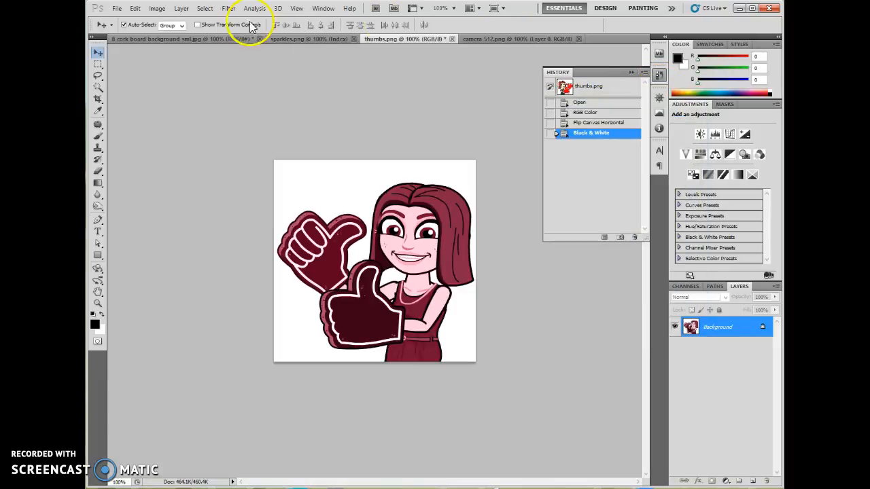
Resize the thumbs-up image to a width of 200 pixels with proportions constrained.
{"action": "left_click", "coordinate": [158, 8]}
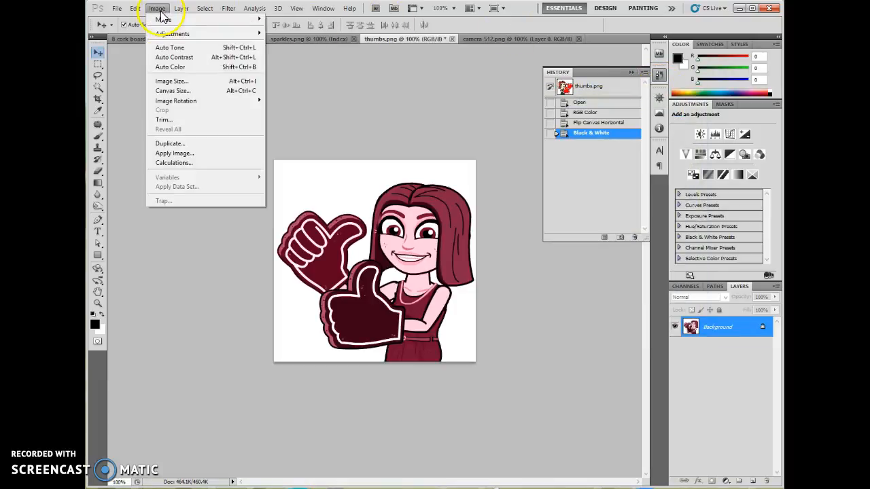
{"action": "left_click", "coordinate": [180, 90]}
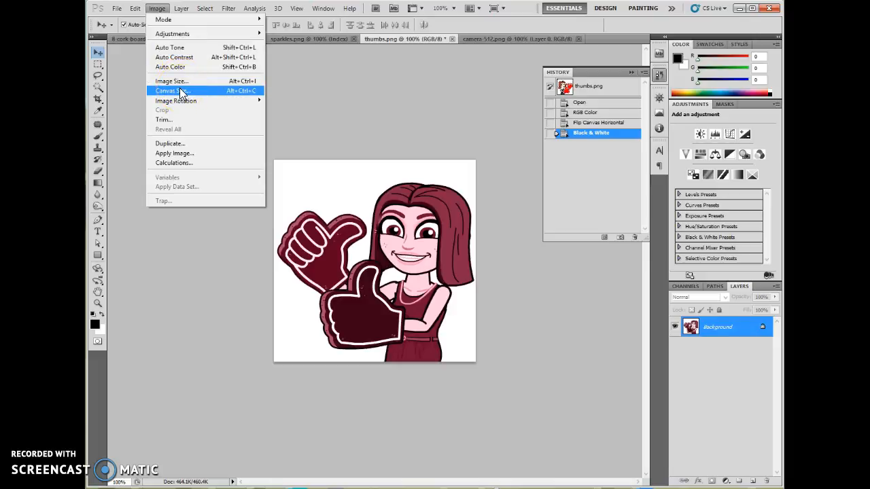
{"action": "left_click", "coordinate": [182, 82]}
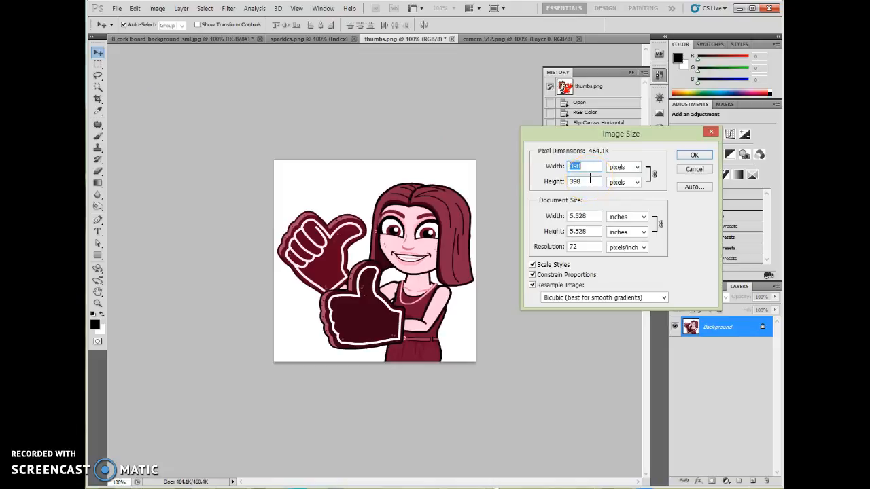
{"action": "type", "text": "150"}
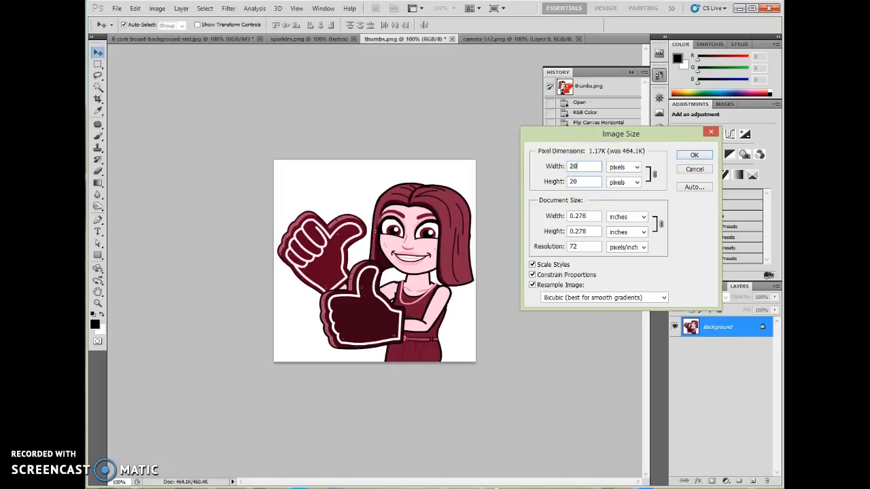
{"action": "key", "text": "Return"}
Copy the thumbs-up picture onto the upper-left area of the cork board image, and close thumbs.png.
{"action": "left_click_drag", "start_coordinate": [388, 35], "coordinate": [402, 91]}
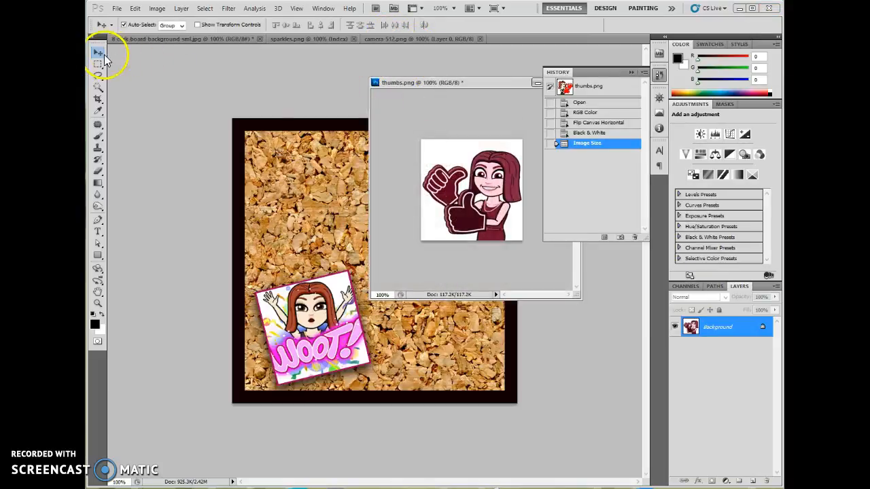
{"action": "left_click_drag", "start_coordinate": [477, 194], "coordinate": [316, 189]}
{"action": "left_click", "coordinate": [398, 82]}
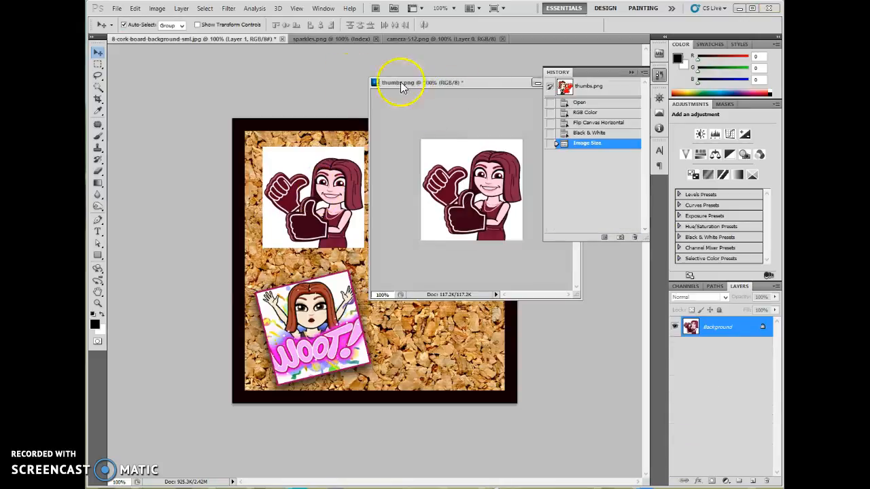
{"action": "left_click_drag", "start_coordinate": [398, 83], "coordinate": [266, 74]}
{"action": "left_click", "coordinate": [436, 74]}
{"action": "left_click", "coordinate": [438, 190]}
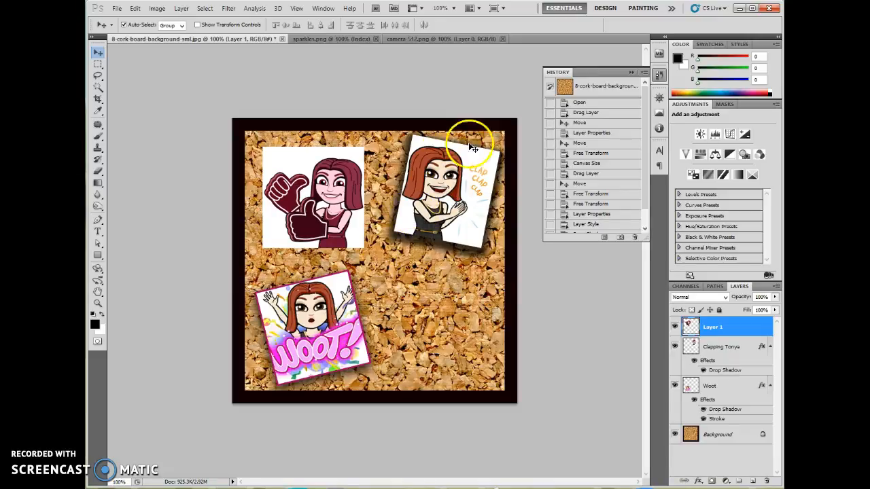
Rename the new thumbs-up layer in the cork board document as "hands up".
{"action": "double_click", "coordinate": [713, 327]}
{"action": "type", "text": "hands up"}
{"action": "left_click", "coordinate": [663, 289]}
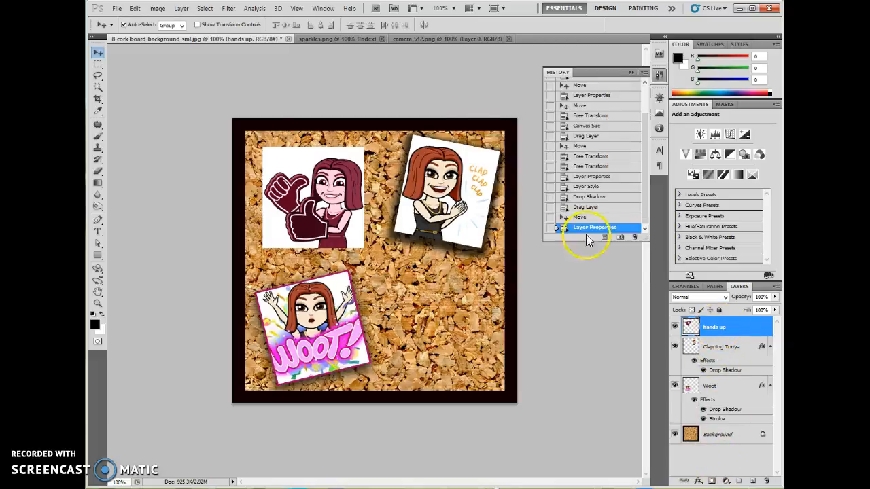
Glance through the other open images, return to the cork board document and collapse the History panel.
{"action": "left_click", "coordinate": [333, 38]}
{"action": "left_click", "coordinate": [407, 40]}
{"action": "left_click", "coordinate": [347, 41]}
{"action": "left_click", "coordinate": [253, 39]}
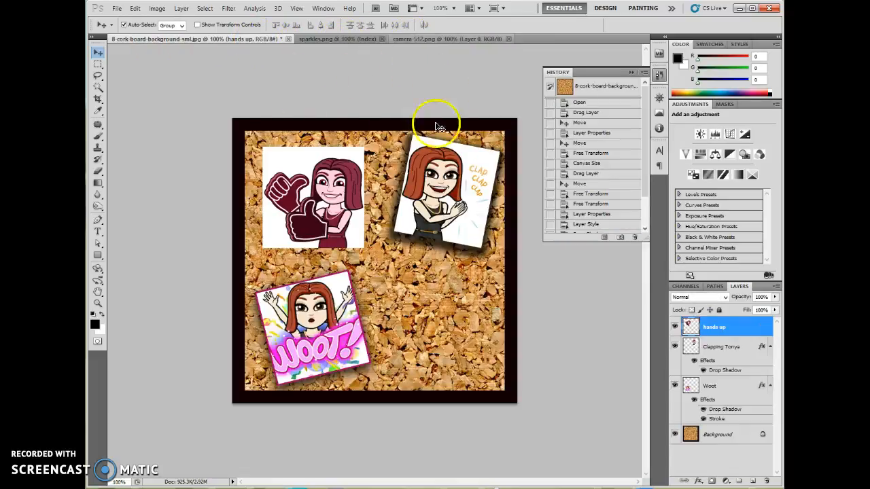
{"action": "left_click", "coordinate": [633, 71]}
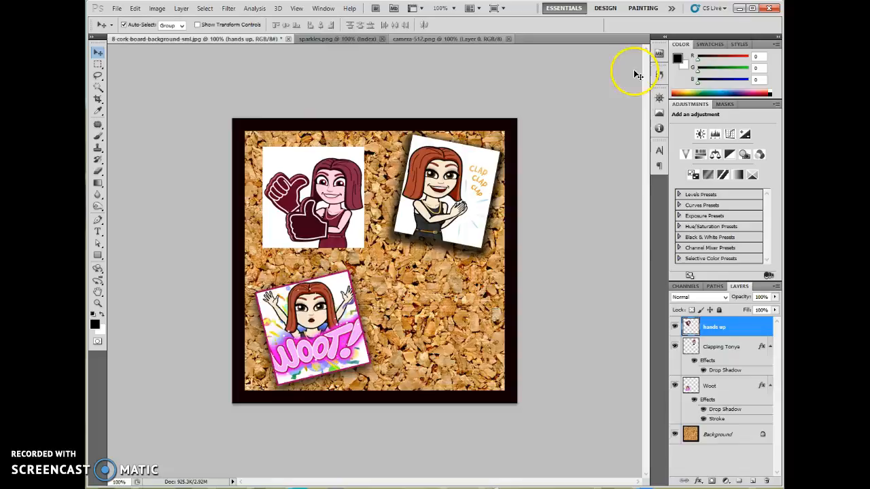
{"action": "left_click", "coordinate": [298, 9]}
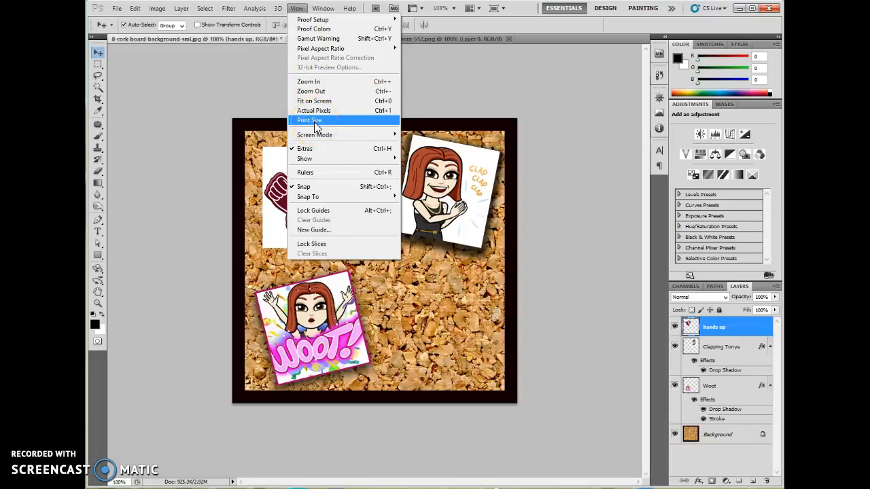
{"action": "left_click", "coordinate": [231, 43]}
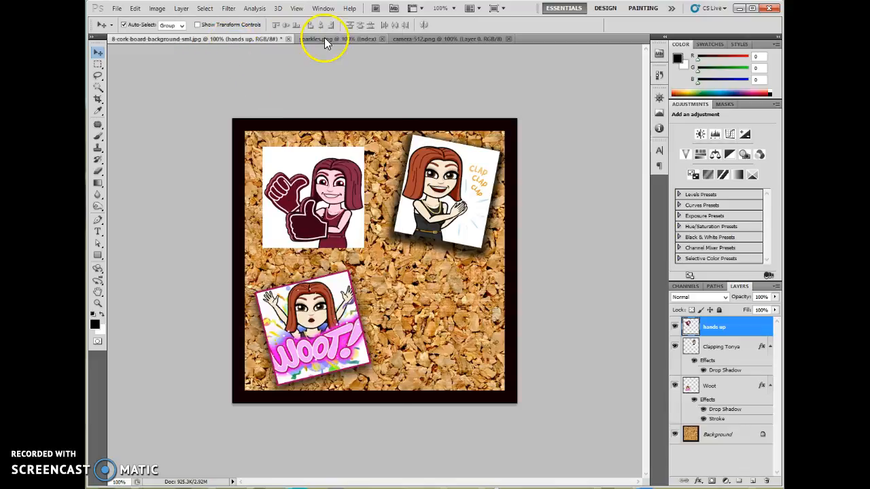
{"action": "left_click", "coordinate": [326, 39]}
{"action": "left_click", "coordinate": [412, 40]}
{"action": "left_click", "coordinate": [342, 40]}
{"action": "left_click", "coordinate": [246, 39]}
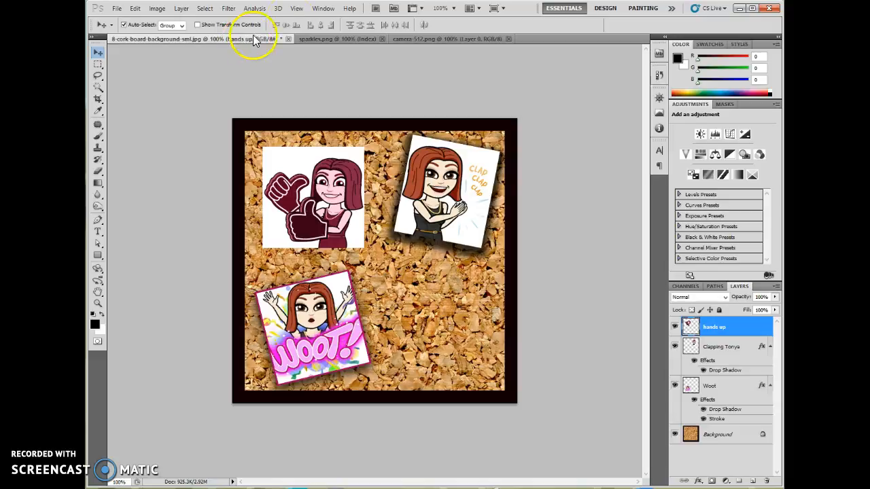
Tile all open document windows and consolidate them back into tabs.
{"action": "left_click", "coordinate": [324, 9]}
{"action": "mouse_move", "coordinate": [322, 22]}
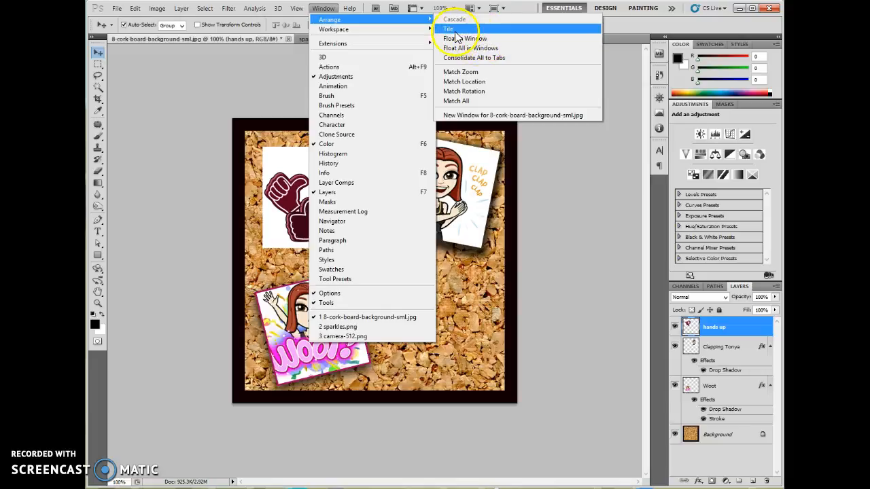
{"action": "left_click", "coordinate": [450, 29]}
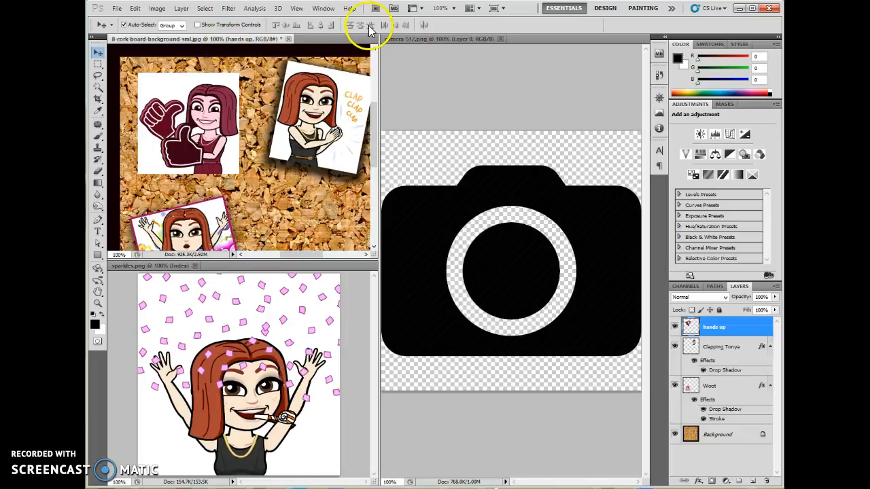
{"action": "left_click", "coordinate": [298, 9]}
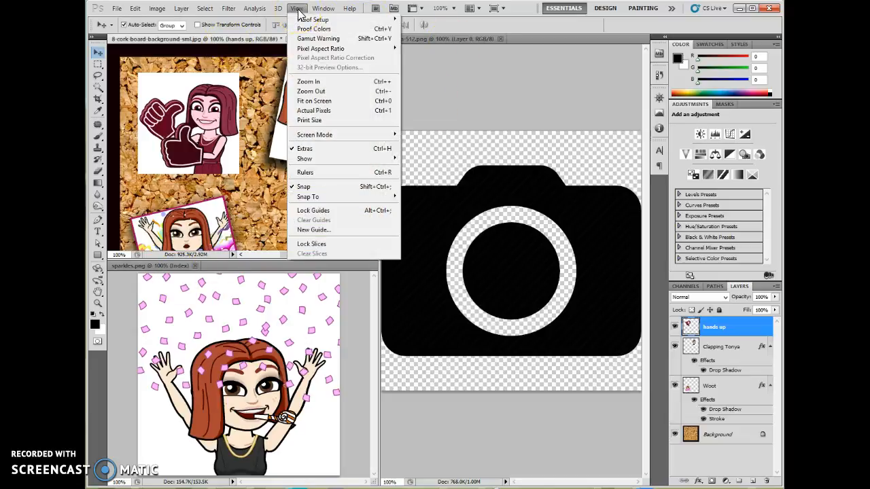
{"action": "mouse_move", "coordinate": [323, 9]}
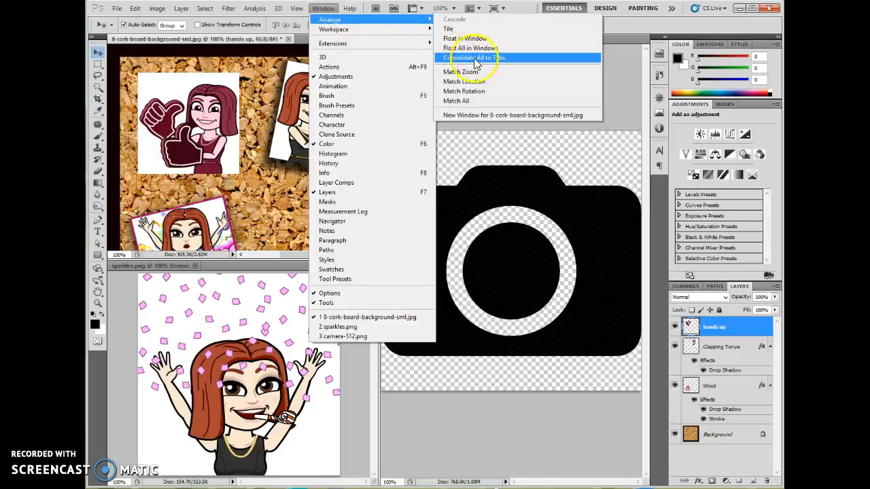
{"action": "left_click", "coordinate": [456, 60]}
Float the cork board document in its own window.
{"action": "left_click", "coordinate": [324, 9]}
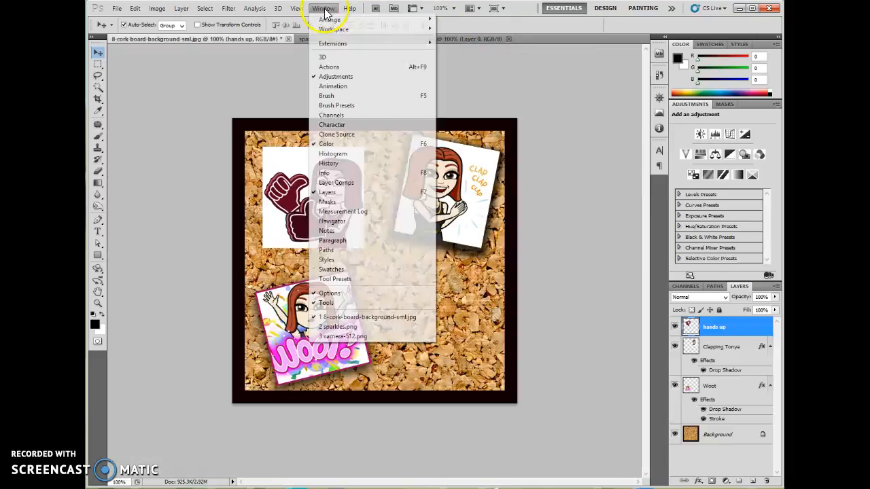
{"action": "mouse_move", "coordinate": [333, 19]}
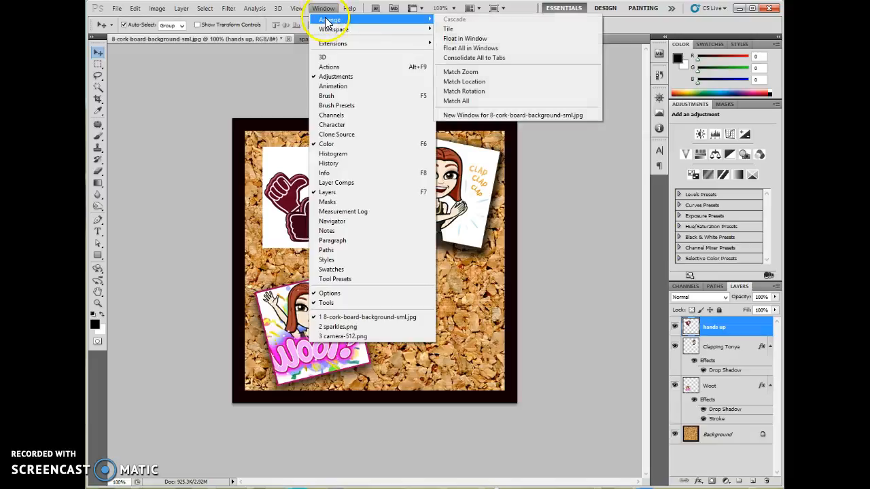
{"action": "left_click", "coordinate": [462, 39]}
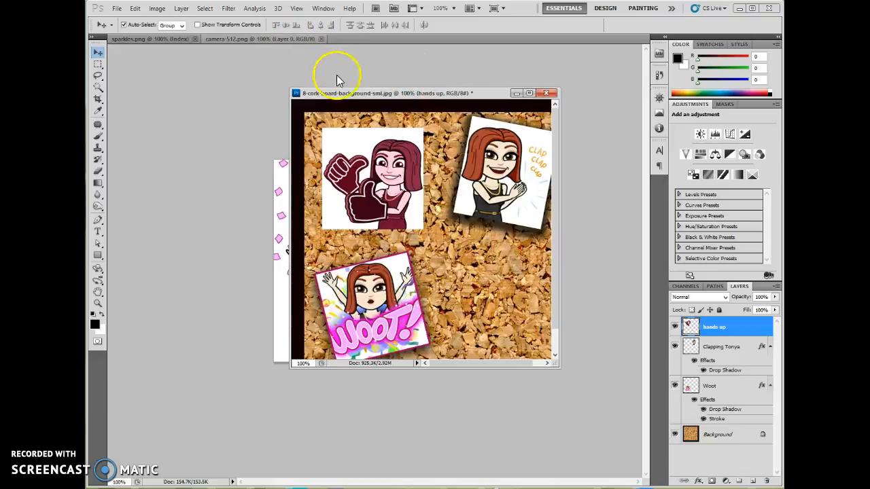
Tile the floating cork board window alongside the other open documents and consolidate them all into tabs.
{"action": "left_click_drag", "start_coordinate": [340, 91], "coordinate": [239, 91]}
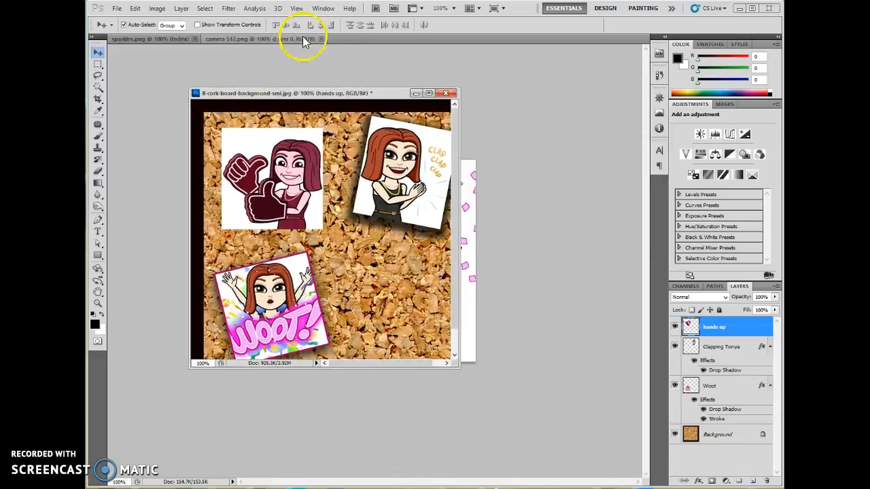
{"action": "left_click", "coordinate": [324, 9]}
{"action": "mouse_move", "coordinate": [384, 20]}
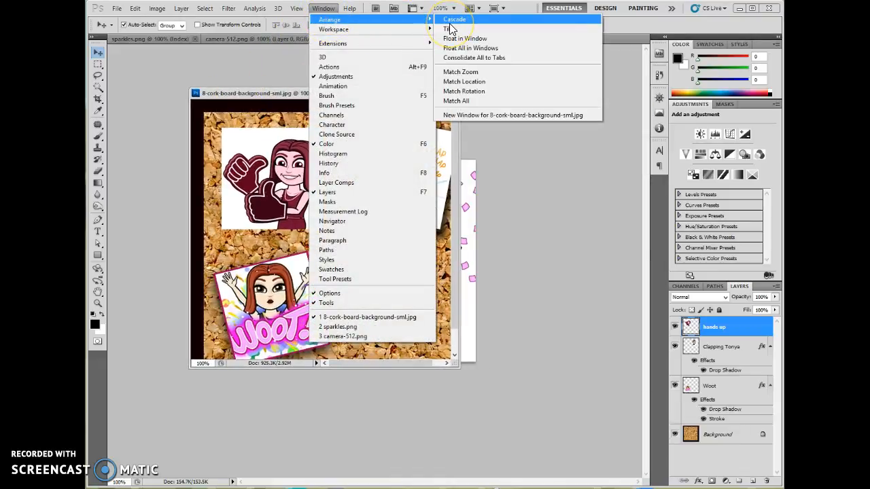
{"action": "left_click", "coordinate": [459, 29]}
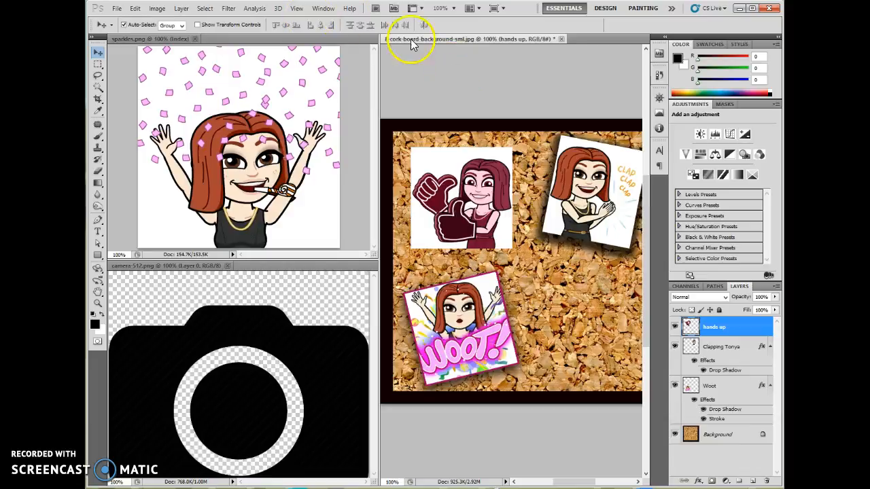
{"action": "left_click", "coordinate": [323, 9]}
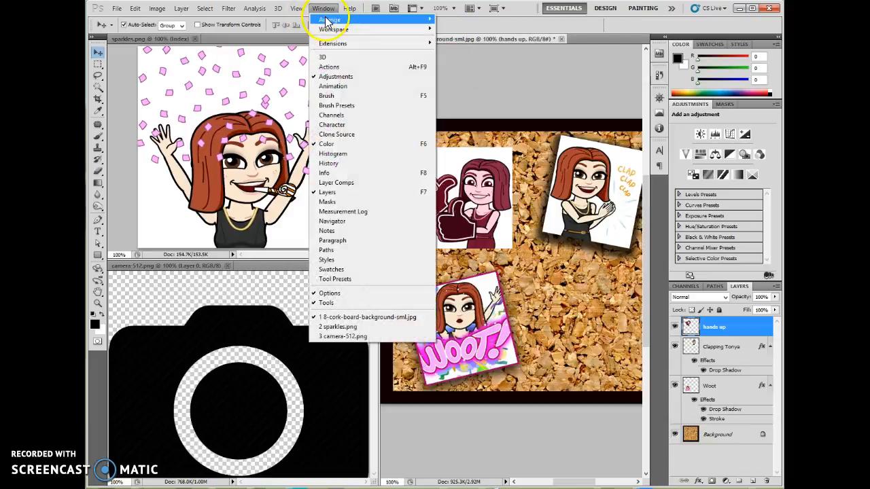
{"action": "mouse_move", "coordinate": [328, 20]}
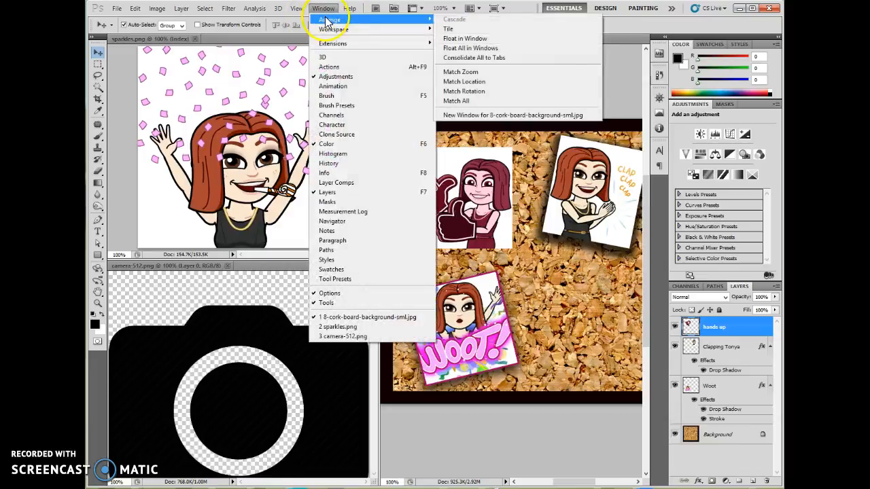
{"action": "left_click", "coordinate": [475, 58]}
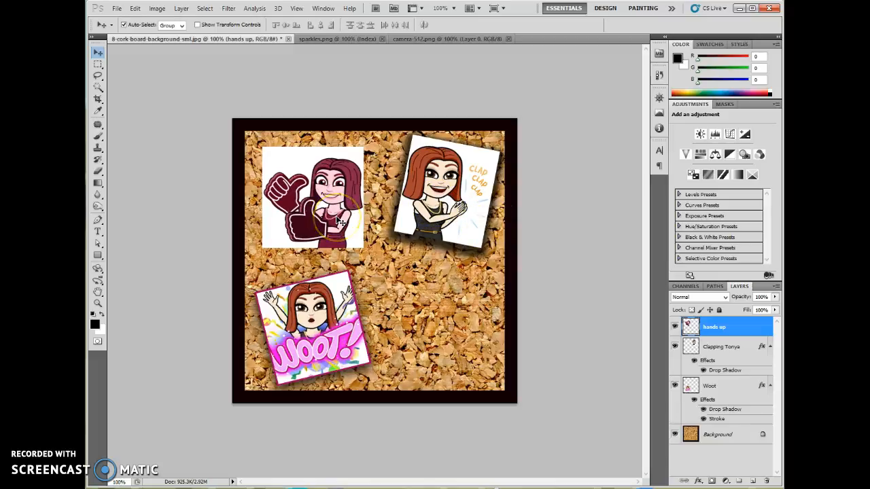
Scale the hands up picture to about 72%, rotate it about 7° clockwise and place it near the cork board's upper-left corner.
{"action": "key", "text": "ctrl+t"}
{"action": "left_click_drag", "start_coordinate": [375, 146], "coordinate": [266, 139]}
{"action": "left_click_drag", "start_coordinate": [278, 155], "coordinate": [293, 173]}
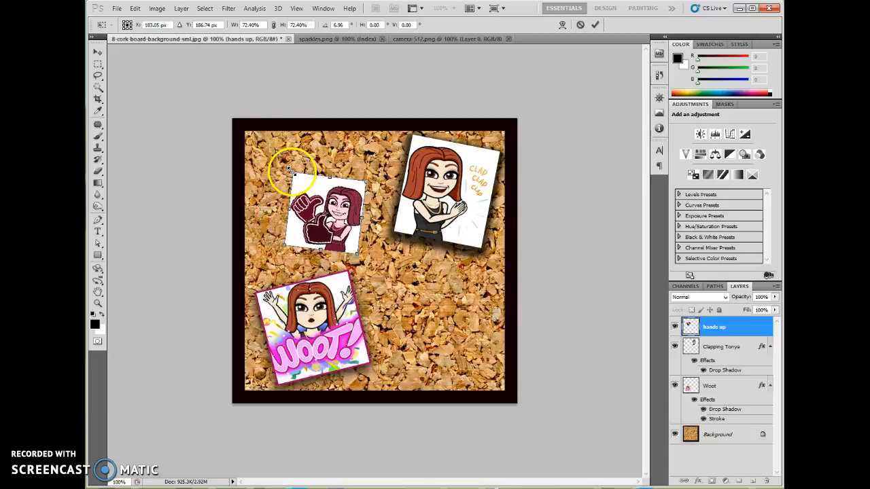
{"action": "left_click_drag", "start_coordinate": [344, 242], "coordinate": [332, 229]}
{"action": "key", "text": "shift+Up"}
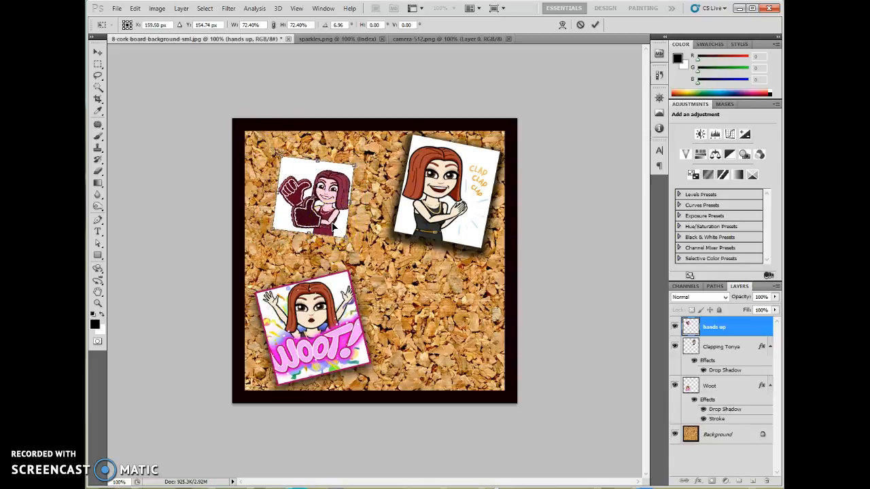
Flip the hands up picture horizontally, flip it back and apply the transform.
{"action": "right_click", "coordinate": [320, 191]}
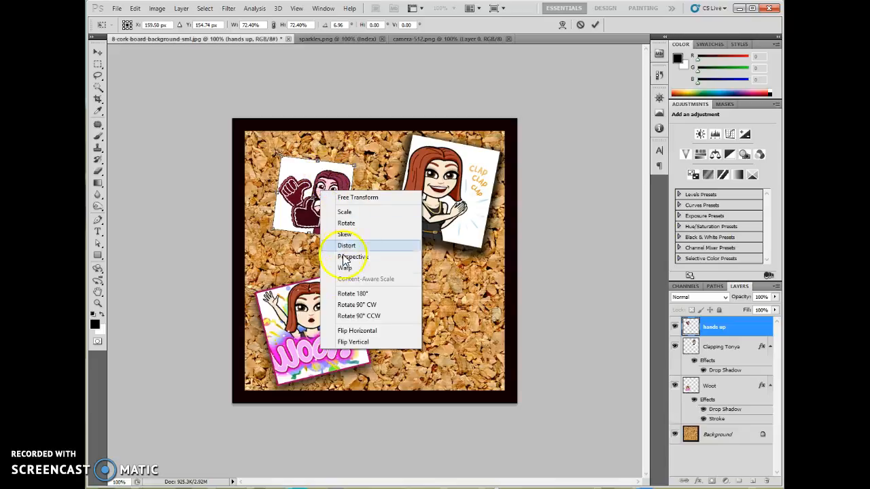
{"action": "left_click", "coordinate": [367, 331]}
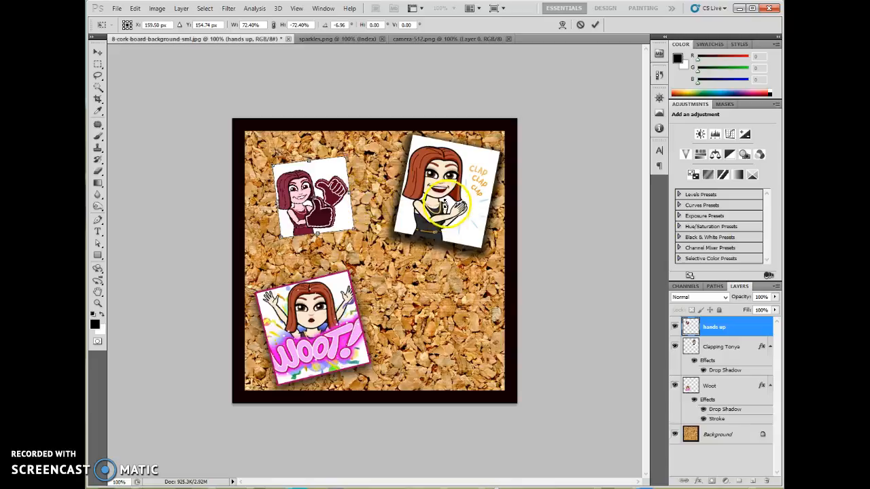
{"action": "right_click", "coordinate": [342, 220]}
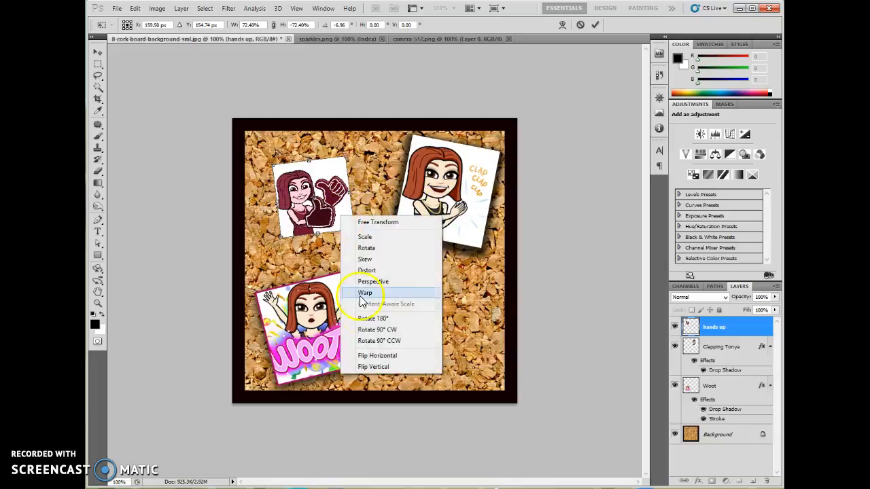
{"action": "left_click", "coordinate": [364, 355]}
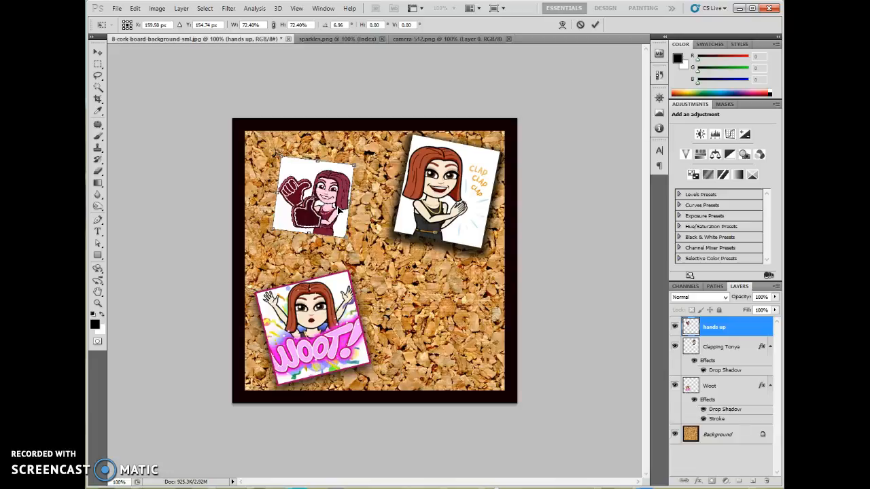
{"action": "left_click", "coordinate": [595, 25]}
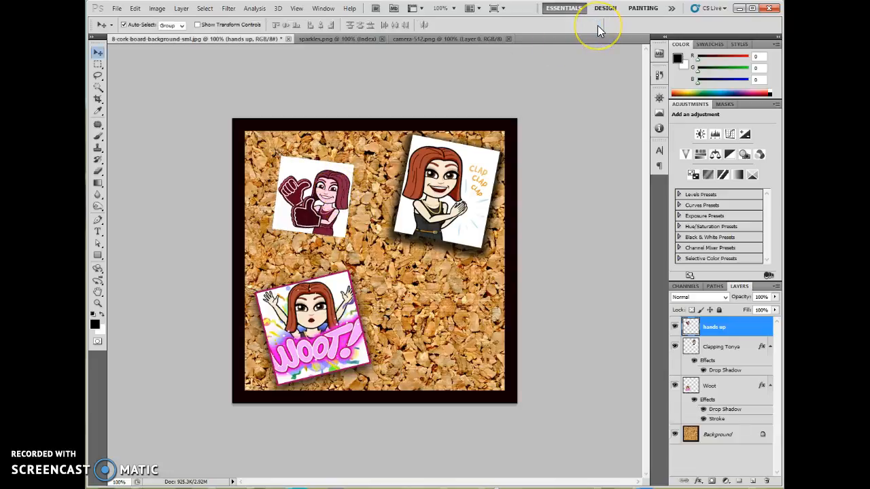
Load the Symbols set for the Custom Shape tool and choose the spiky starburst shape.
{"action": "left_click", "coordinate": [310, 190]}
{"action": "left_click", "coordinate": [99, 261]}
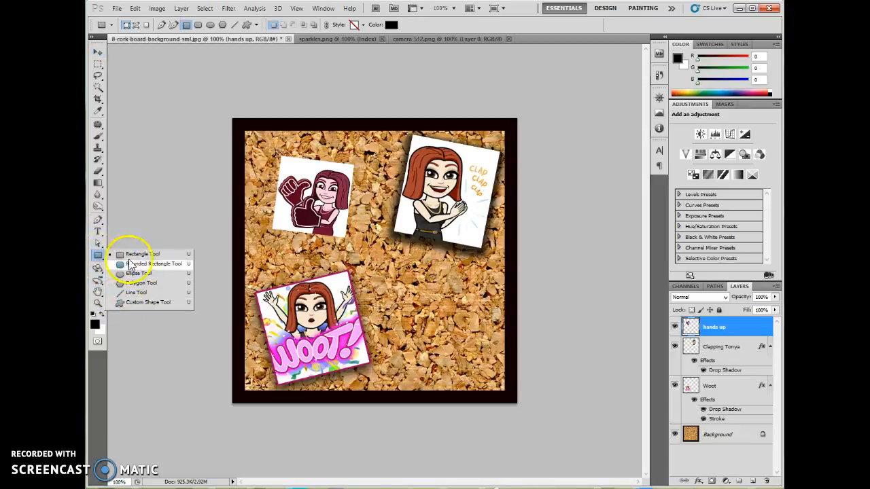
{"action": "left_click", "coordinate": [141, 303]}
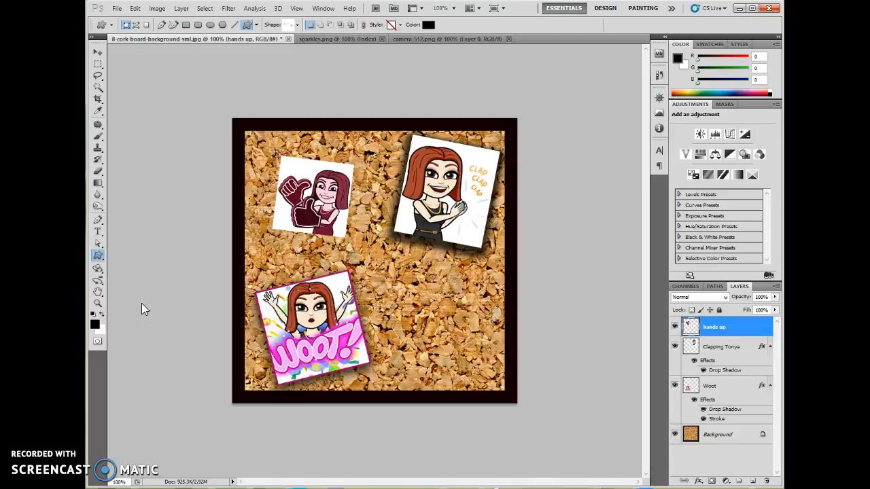
{"action": "left_click", "coordinate": [297, 25]}
{"action": "left_click", "coordinate": [346, 45]}
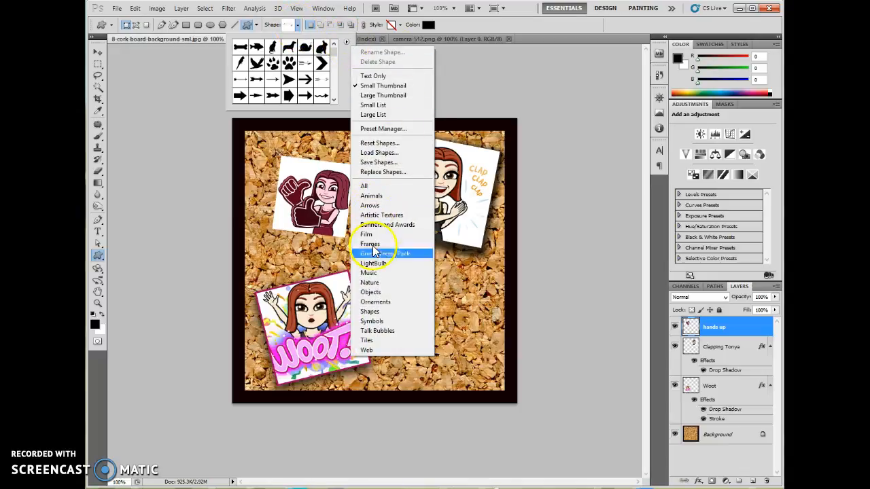
{"action": "left_click", "coordinate": [372, 321]}
{"action": "left_click", "coordinate": [398, 191]}
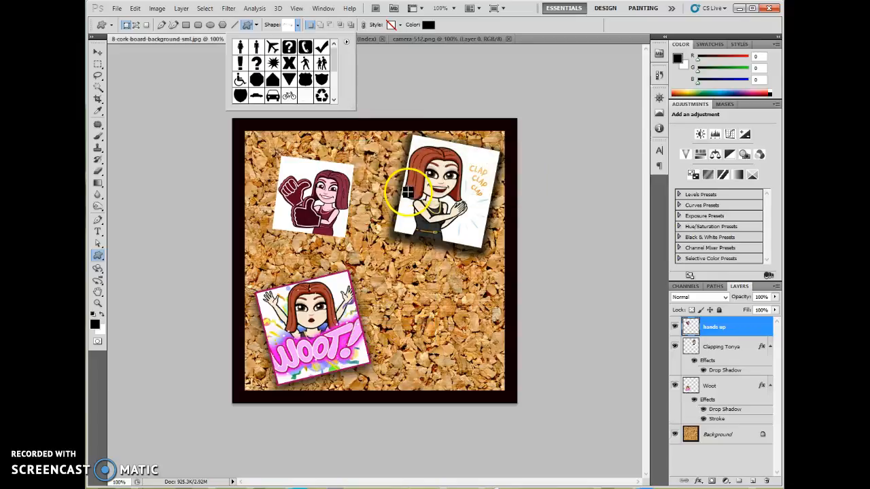
{"action": "double_click", "coordinate": [272, 63]}
Sample magenta from the Woot lettering as the shape colour and draw a starburst in the cork board's empty lower-right area.
{"action": "left_click", "coordinate": [428, 24]}
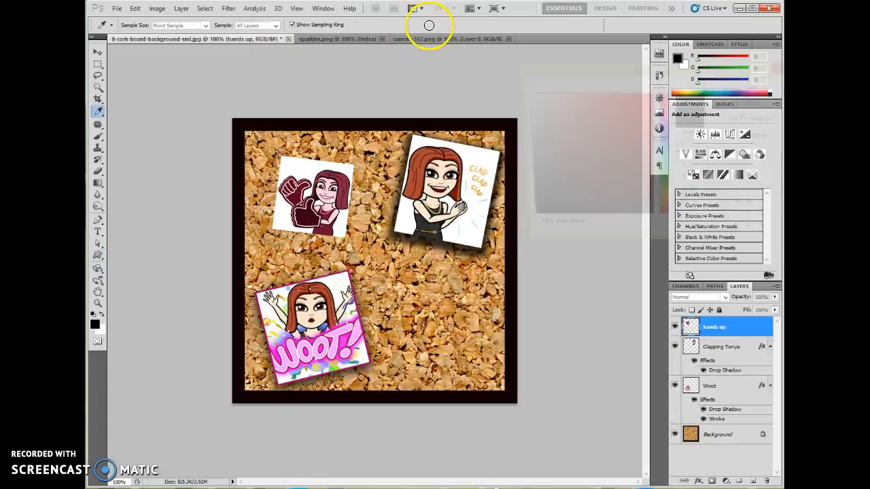
{"action": "left_click", "coordinate": [336, 348]}
{"action": "left_click", "coordinate": [756, 87]}
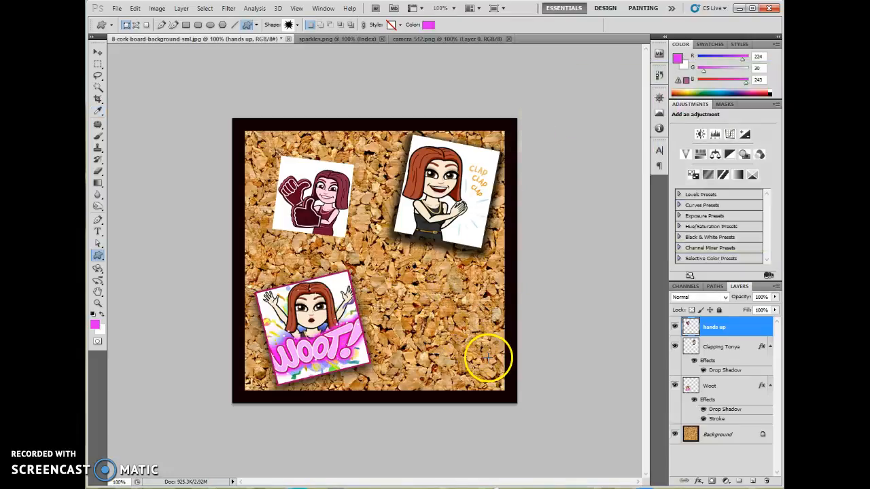
{"action": "left_click_drag", "start_coordinate": [415, 291], "coordinate": [487, 357]}
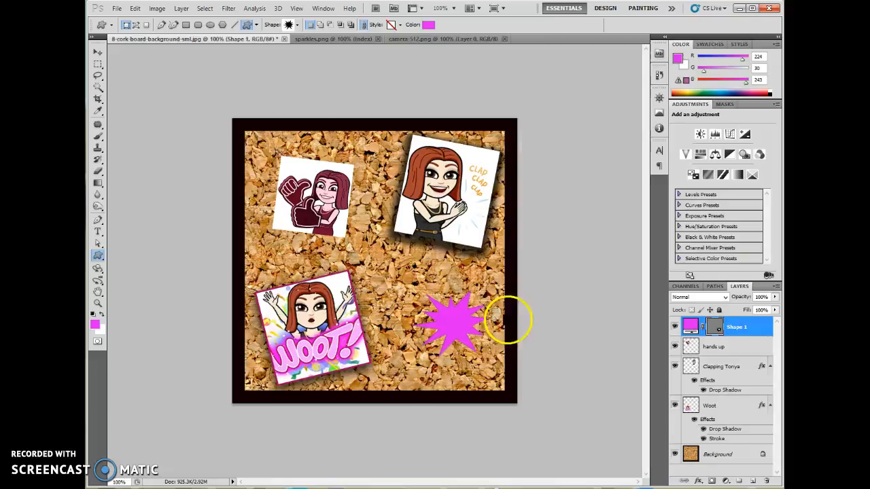
Recolour the starburst shape to a pale pinkish lilac.
{"action": "double_click", "coordinate": [691, 328]}
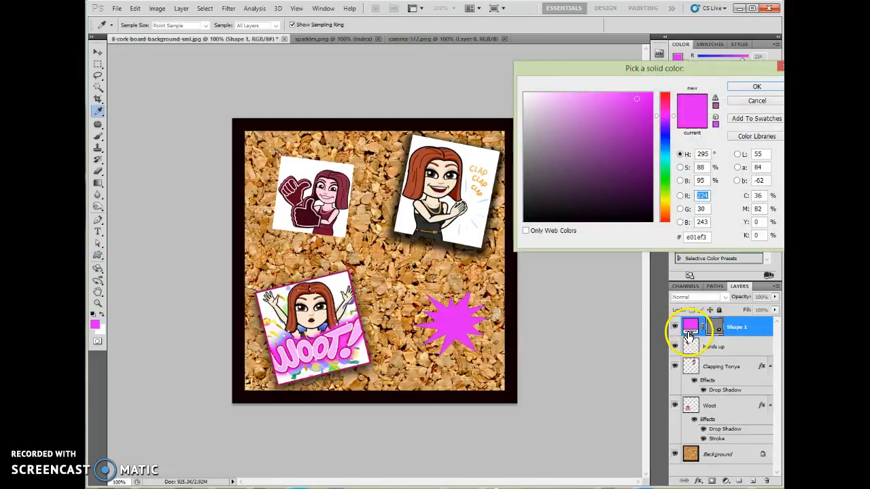
{"action": "left_click", "coordinate": [552, 101]}
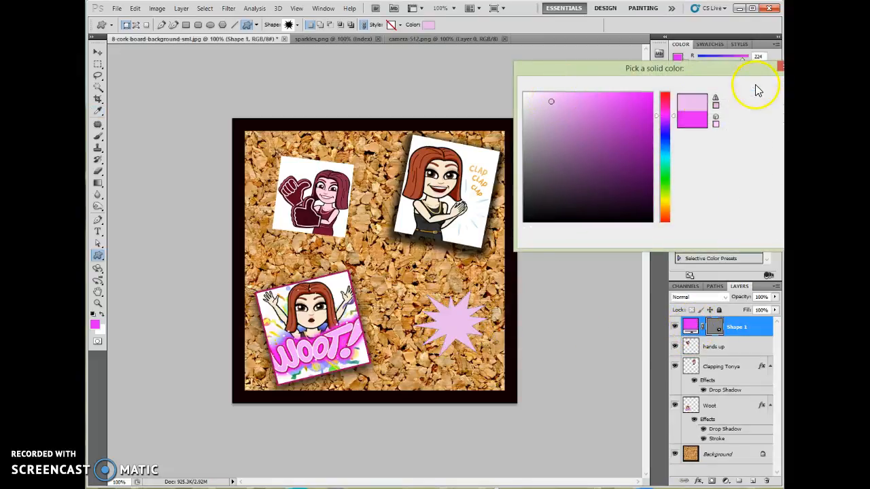
{"action": "left_click", "coordinate": [755, 86]}
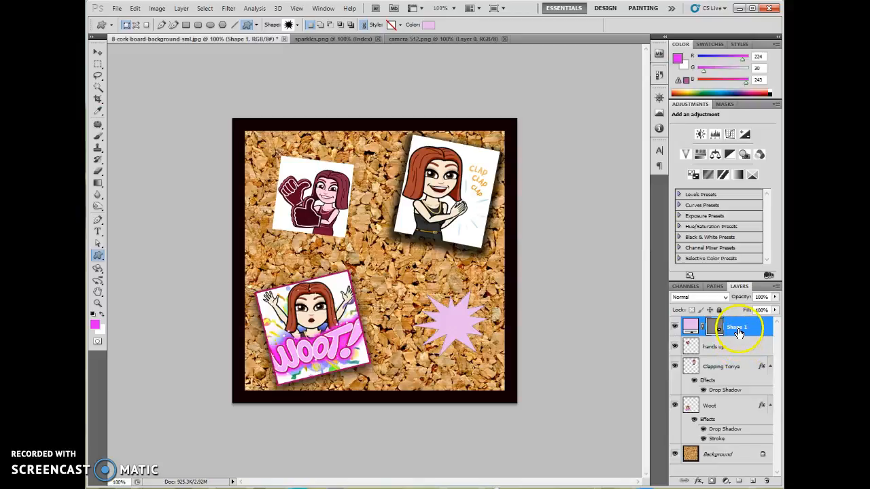
Open the starburst layer's style settings with an Inner Shadow and switch that effect off again.
{"action": "left_click", "coordinate": [698, 481]}
{"action": "left_click", "coordinate": [699, 483]}
{"action": "left_click", "coordinate": [700, 484]}
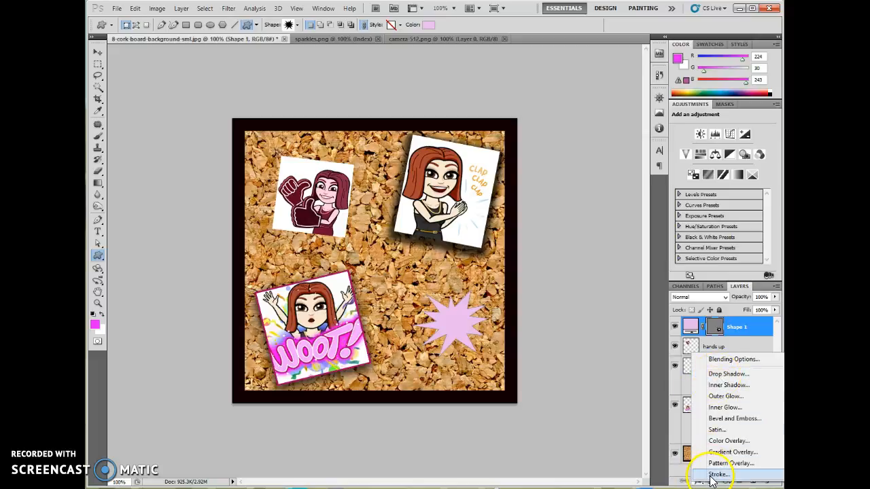
{"action": "left_click", "coordinate": [725, 384]}
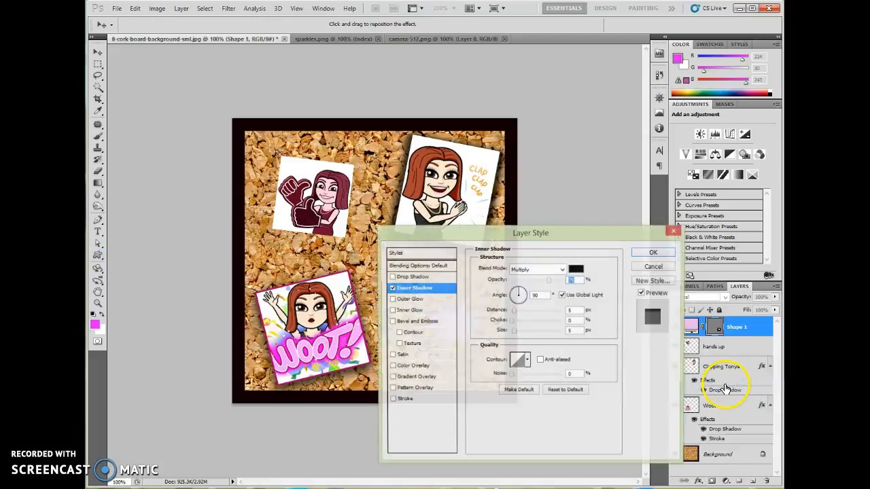
{"action": "left_click_drag", "start_coordinate": [557, 233], "coordinate": [381, 64]}
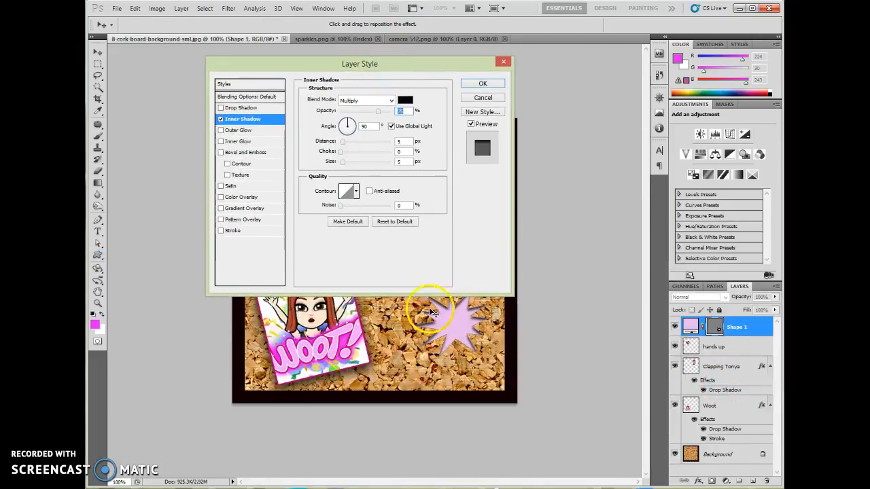
{"action": "left_click", "coordinate": [221, 120]}
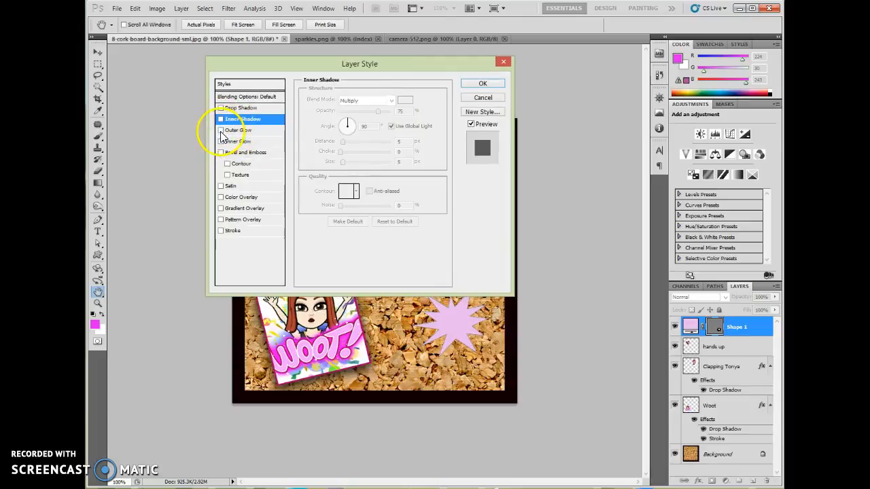
Give the starburst an Outer Glow with a slightly larger size and a Bevel and Emboss effect, and apply the layer style.
{"action": "left_click", "coordinate": [221, 130]}
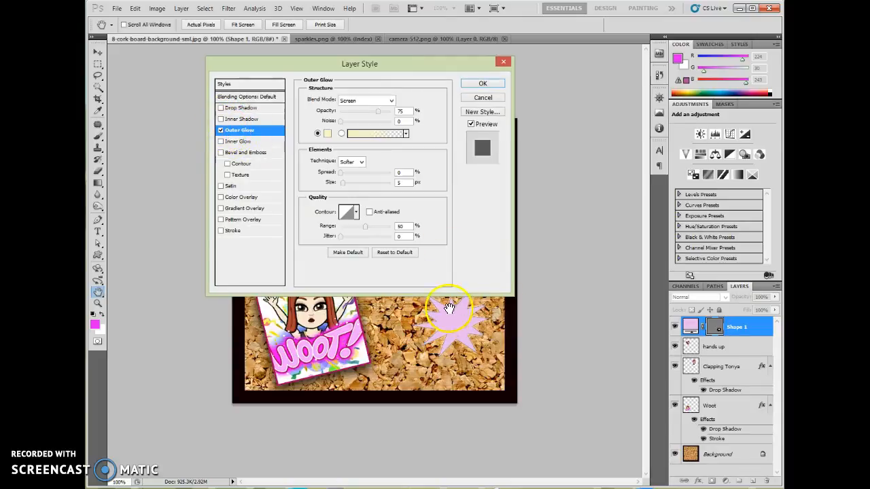
{"action": "left_click_drag", "start_coordinate": [407, 64], "coordinate": [432, 53]}
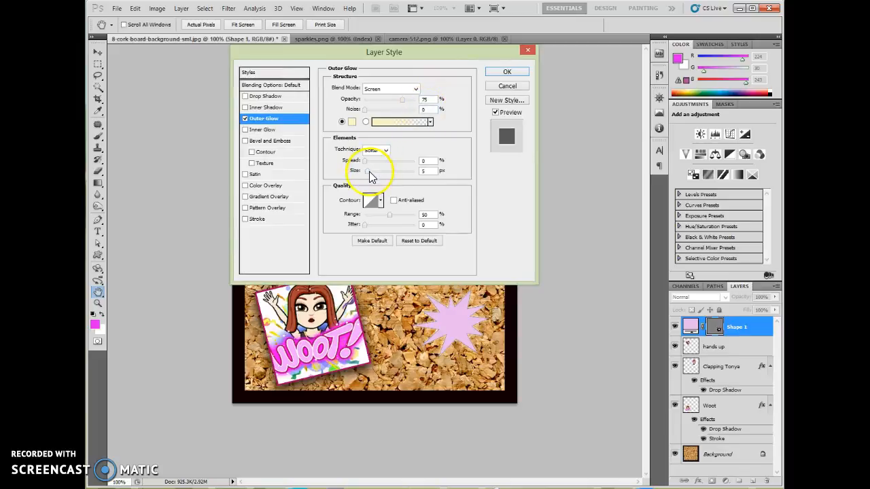
{"action": "left_click_drag", "start_coordinate": [372, 177], "coordinate": [375, 182]}
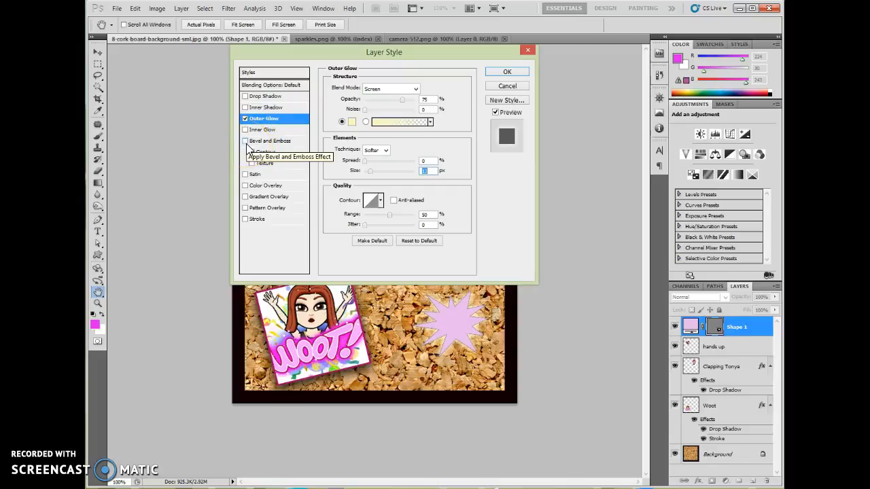
{"action": "left_click", "coordinate": [270, 140]}
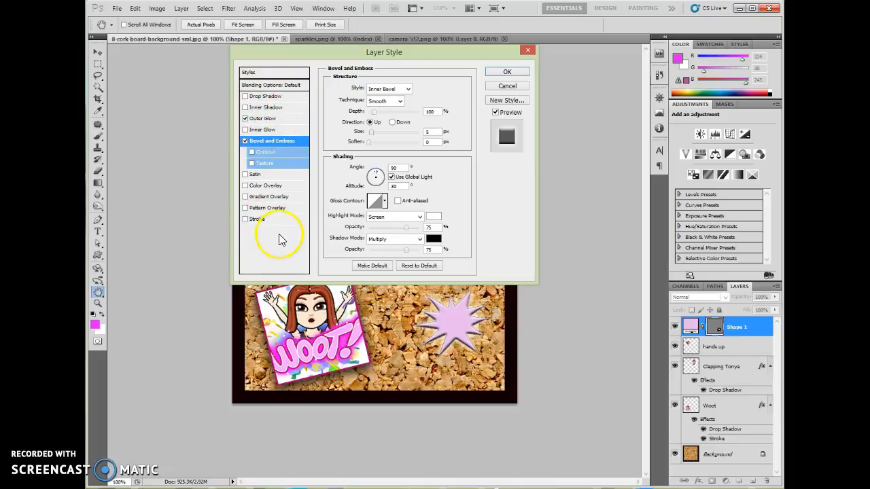
{"action": "left_click", "coordinate": [506, 73]}
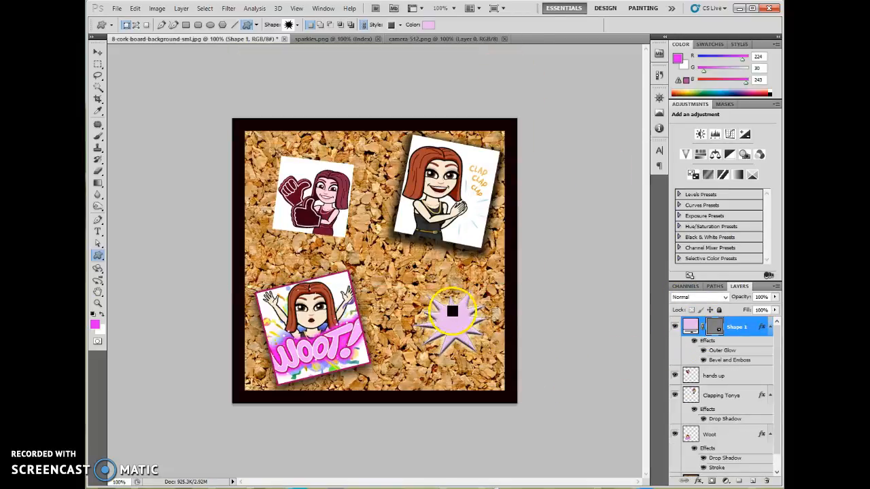
Select the hands up layer.
{"action": "left_click", "coordinate": [704, 382]}
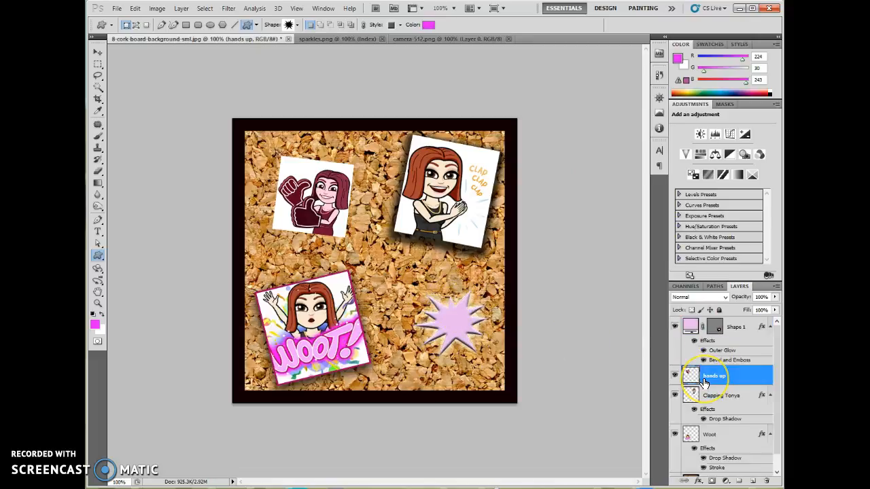